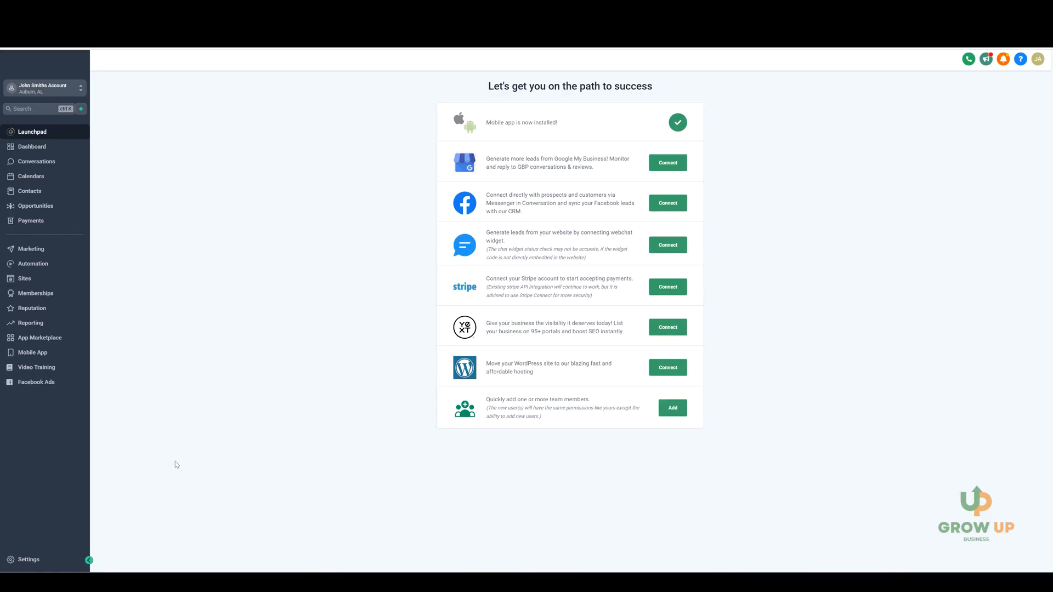
# Step: Open the Email Services settings and start creating a dedicated sending domain
pyautogui.click(44, 559)
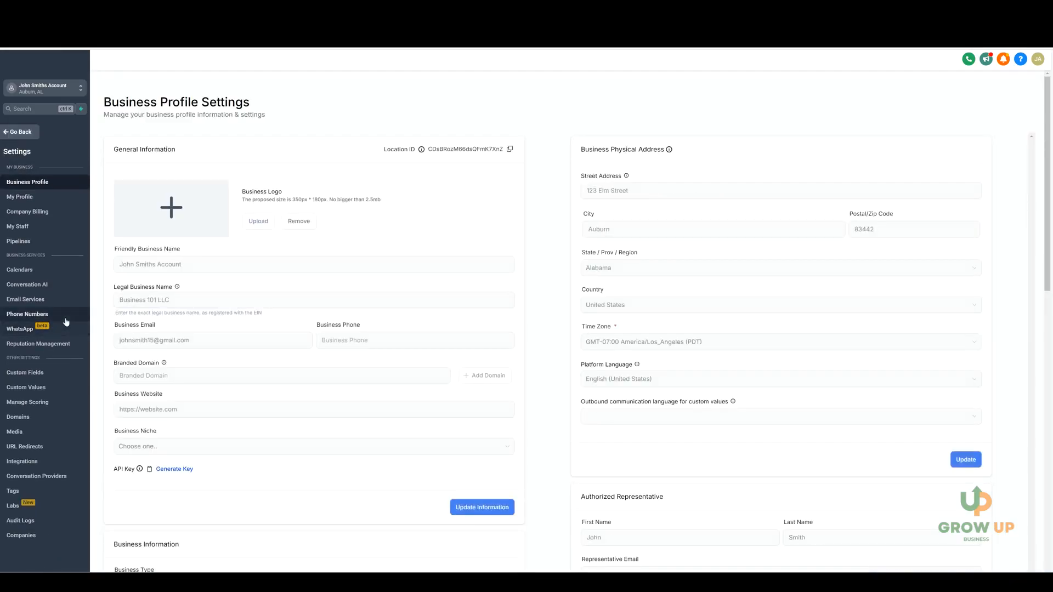
pyautogui.click(56, 303)
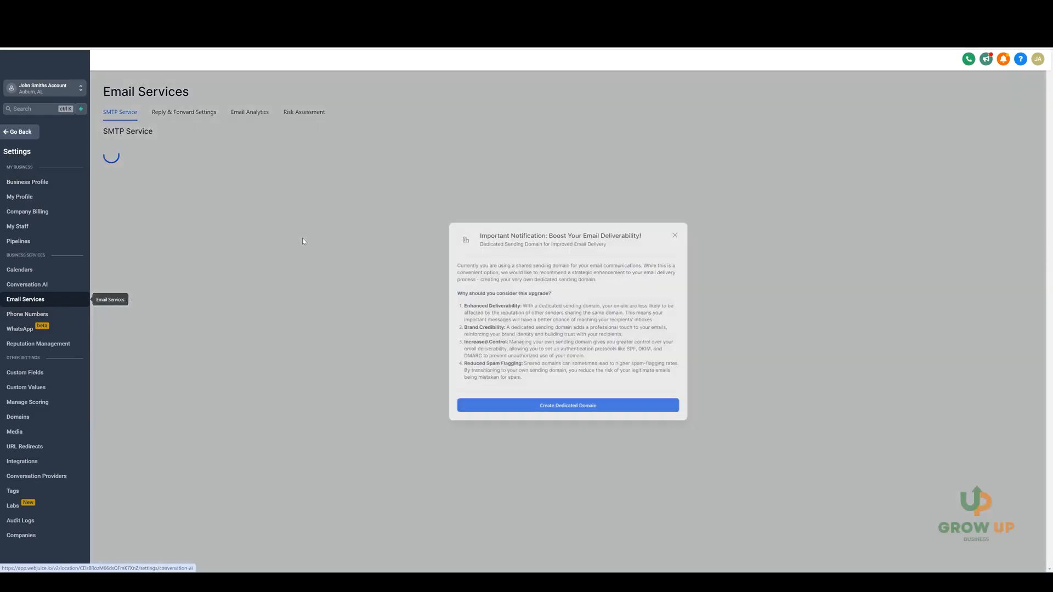
pyautogui.click(569, 420)
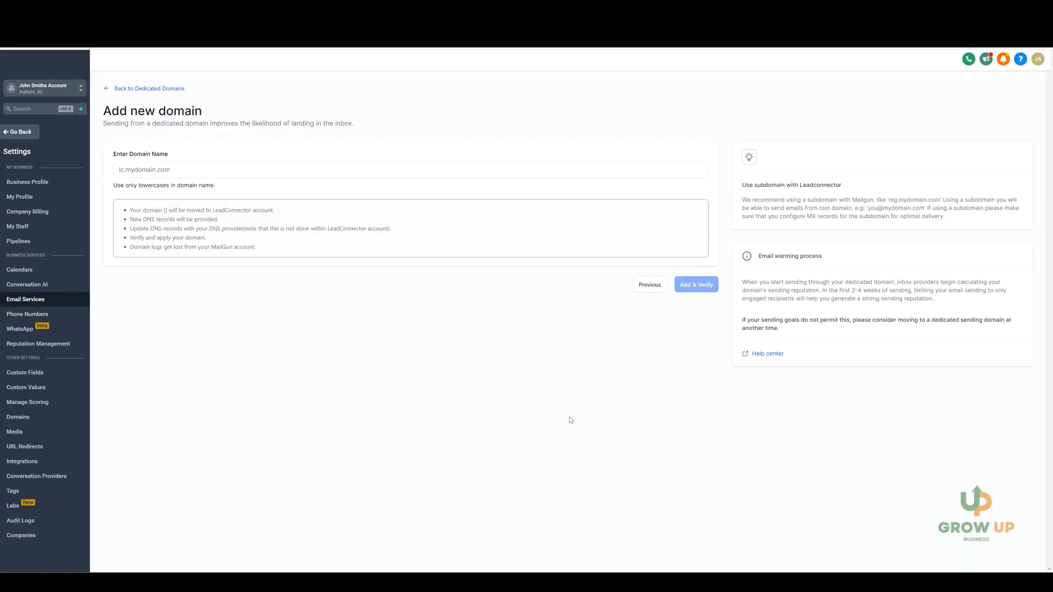
# Step: Enter info.vafinder.io as the new domain name
pyautogui.click(186, 171)
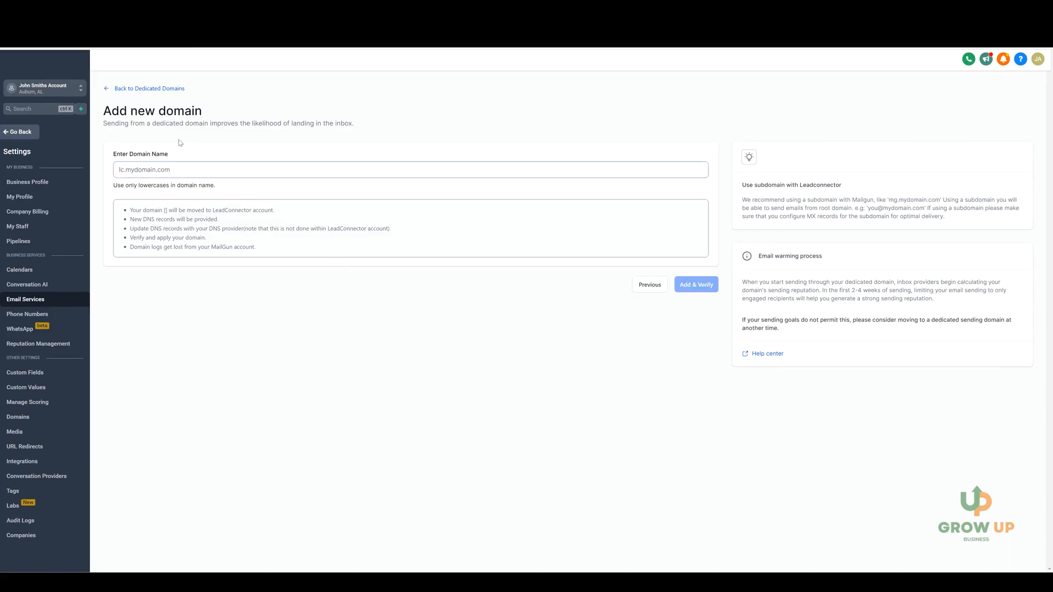
pyautogui.write('info.')
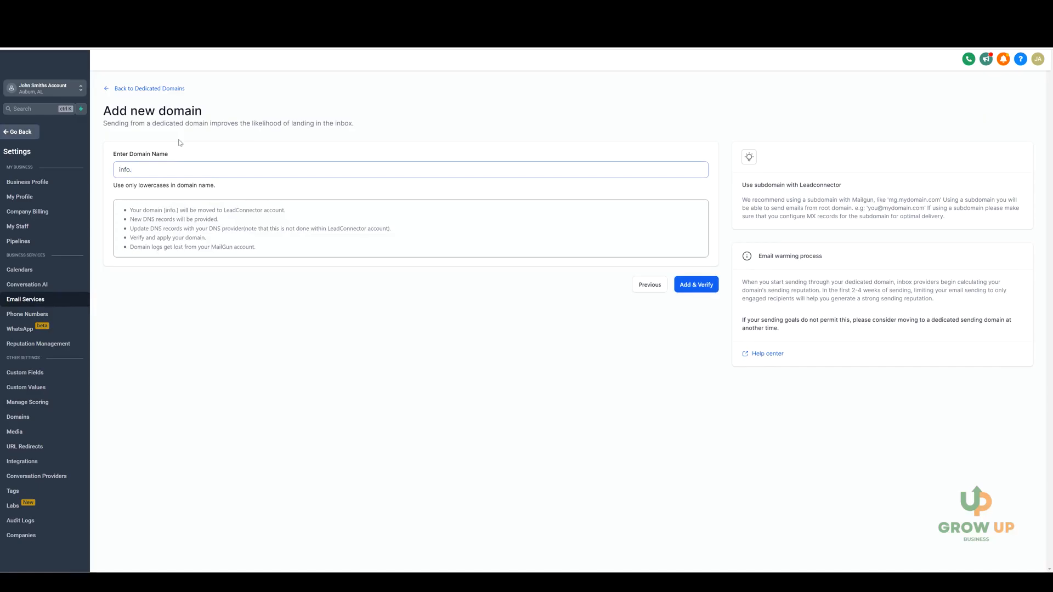
pyautogui.write('vafinder.io')
pyautogui.moveTo(131, 170); pyautogui.dragTo(163, 173)
pyautogui.click(175, 152)
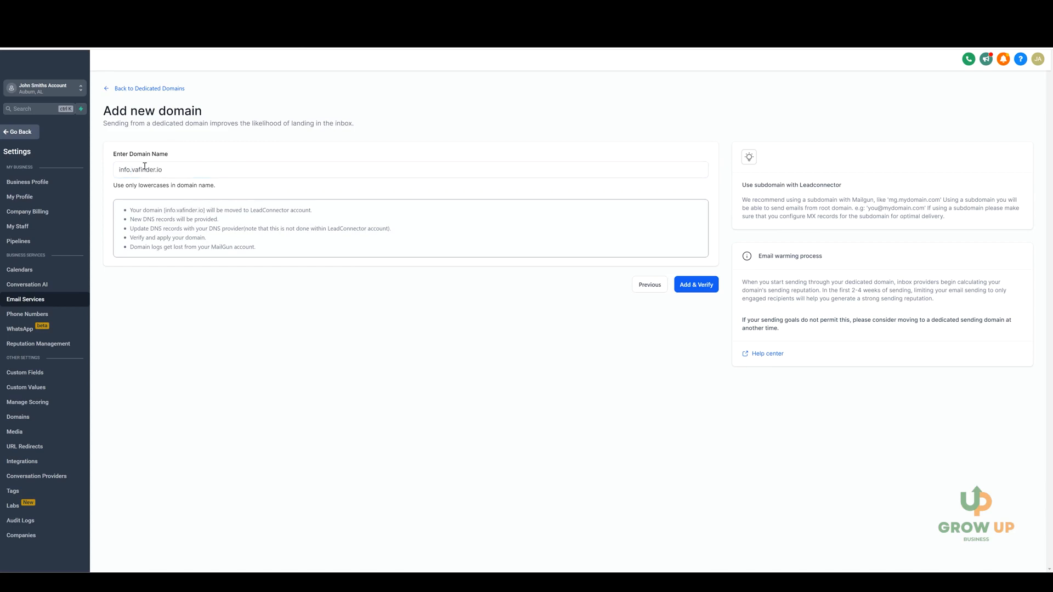
pyautogui.click(133, 170)
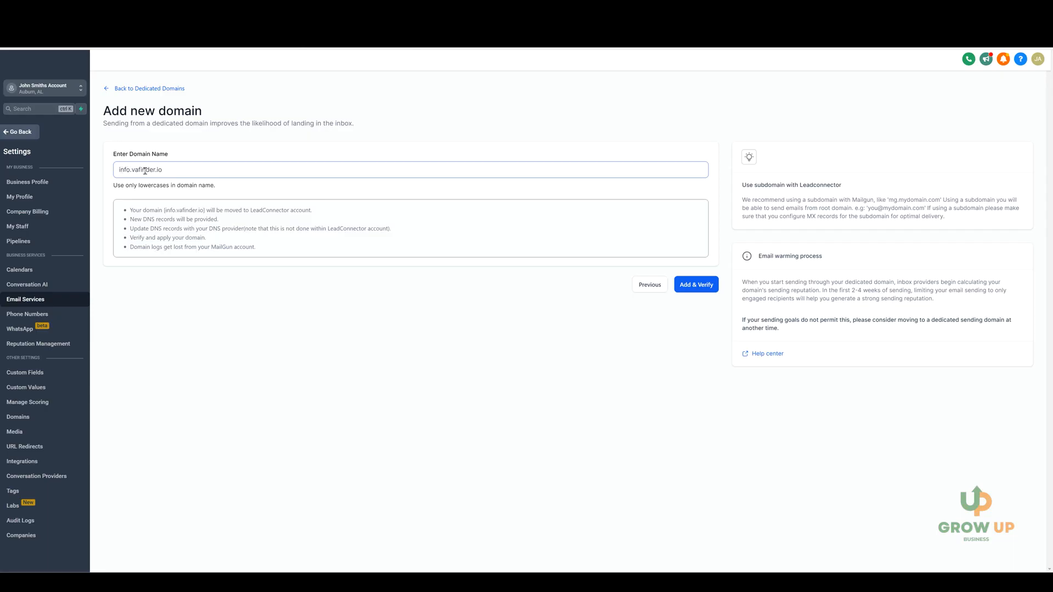
pyautogui.moveTo(132, 170); pyautogui.dragTo(165, 170)
pyautogui.click(174, 161)
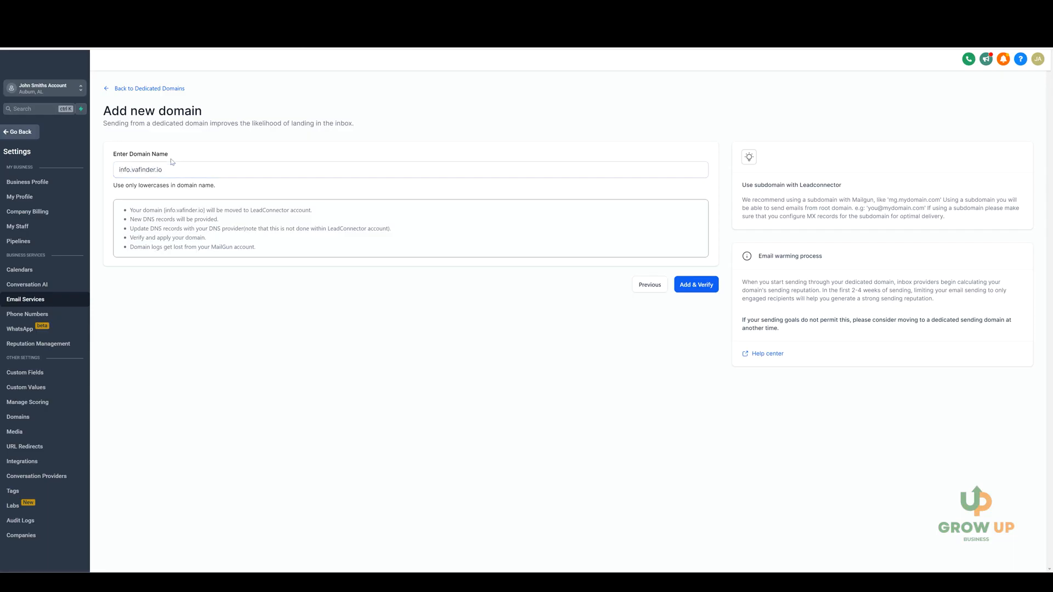
pyautogui.click(143, 170)
pyautogui.click(529, 225)
# Step: Add and verify the domain, continuing through the connection dialog and authorizing it with the GoDaddy provider
pyautogui.click(696, 287)
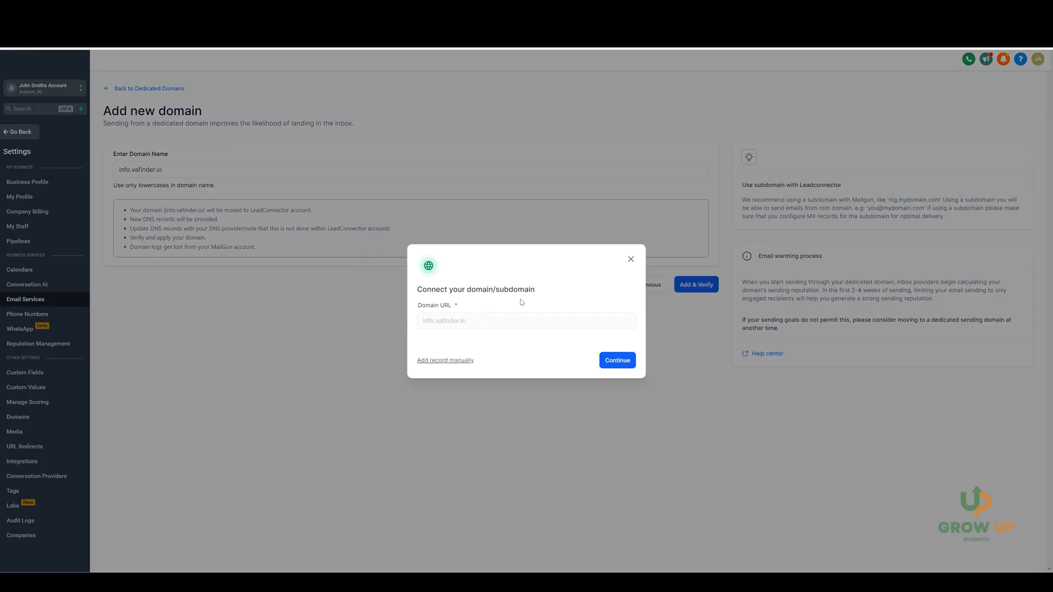
pyautogui.click(619, 361)
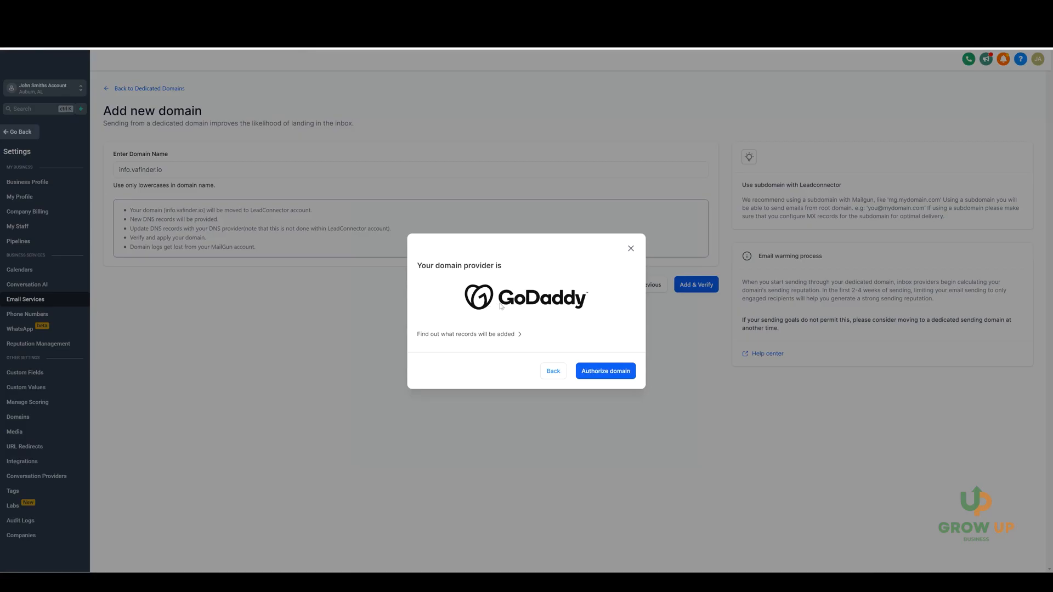
pyautogui.click(606, 372)
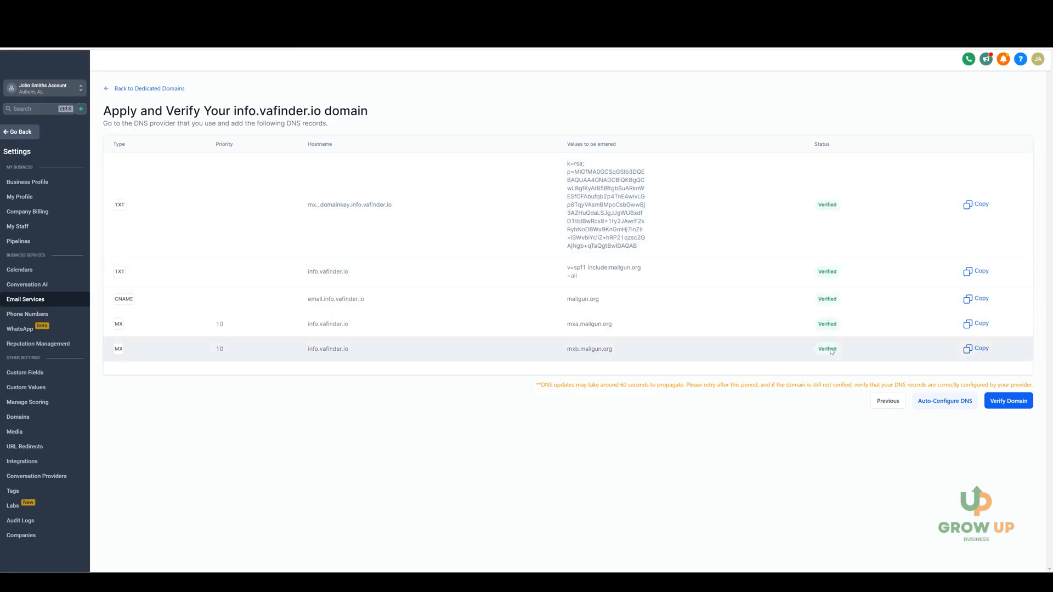
# Step: Return to the dedicated domains list and verify the info.vafinder.io domain
pyautogui.click(139, 91)
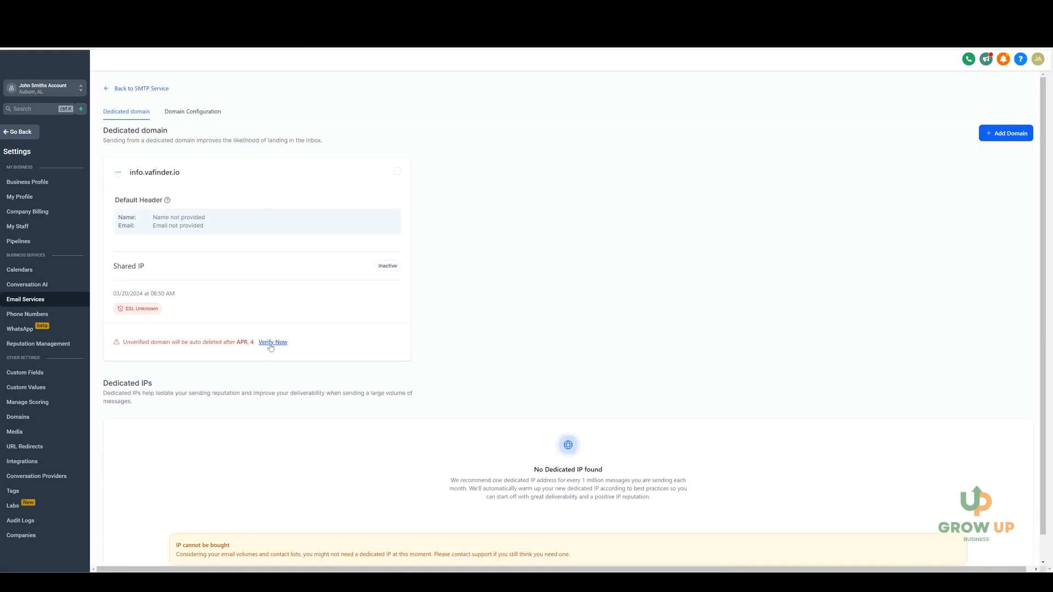
pyautogui.click(273, 343)
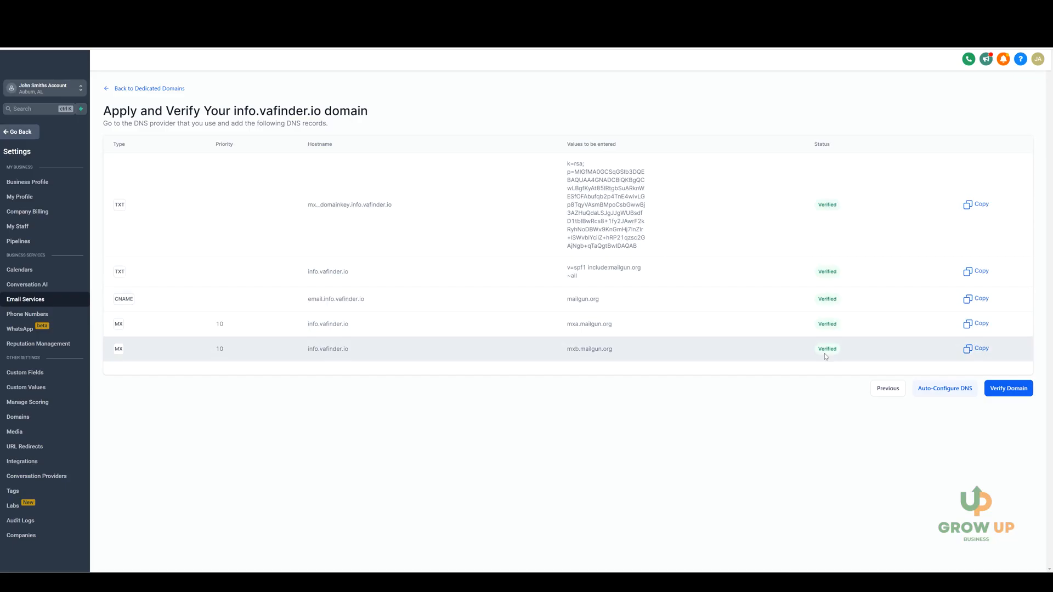
pyautogui.click(1017, 390)
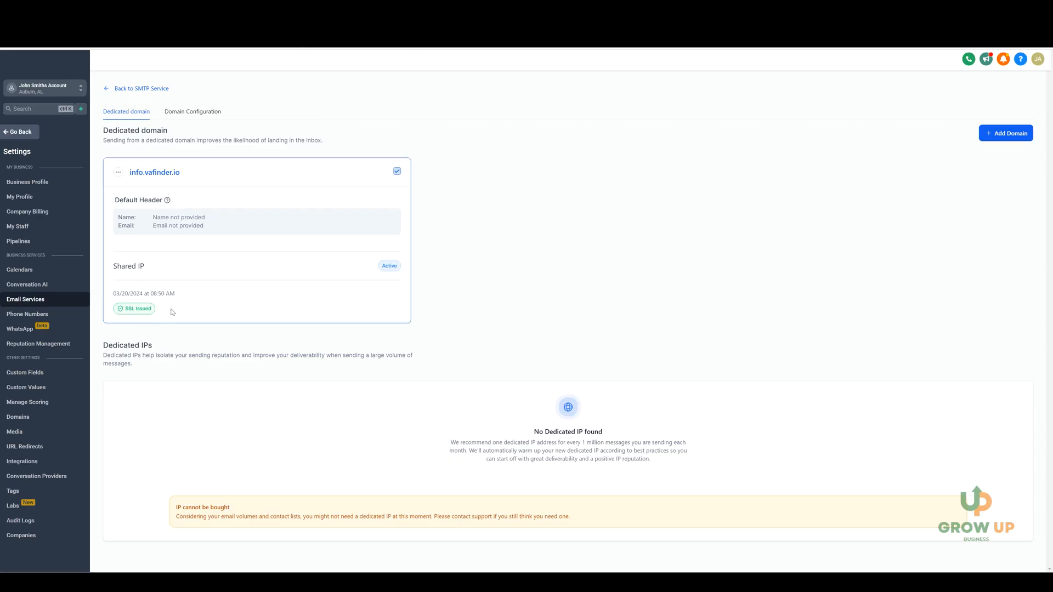
# Step: Go to Contacts and start a new contact, entering the contact's first and last name
pyautogui.click(142, 90)
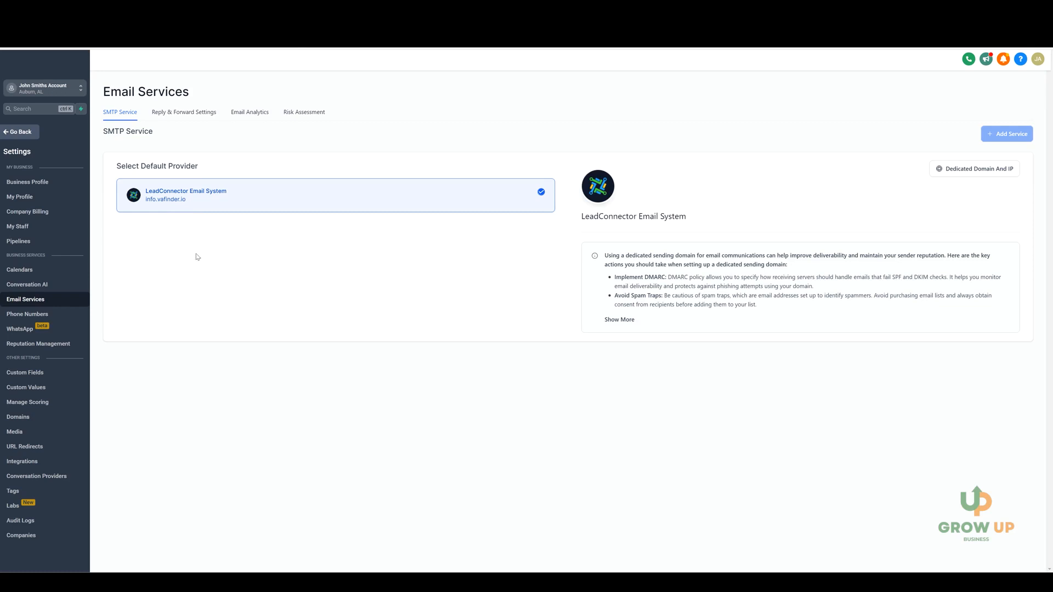
pyautogui.click(21, 133)
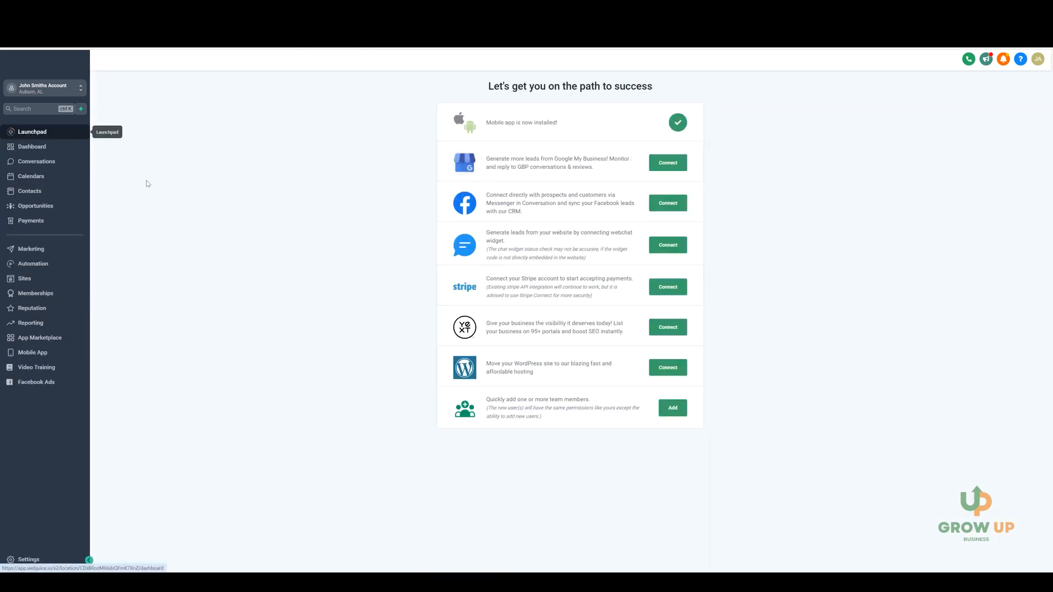
pyautogui.click(52, 191)
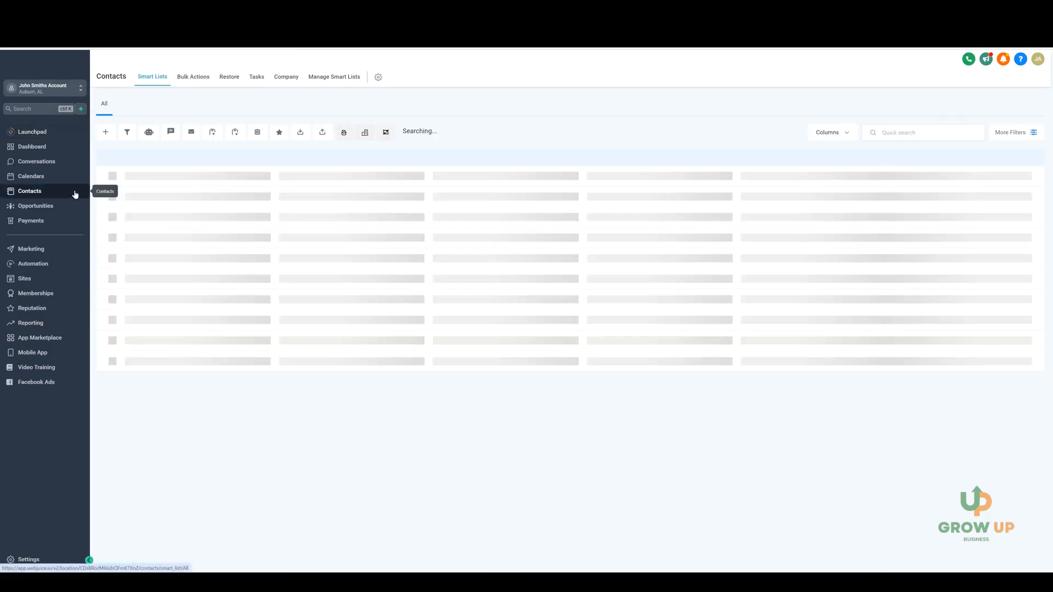
pyautogui.click(110, 135)
pyautogui.click(455, 203)
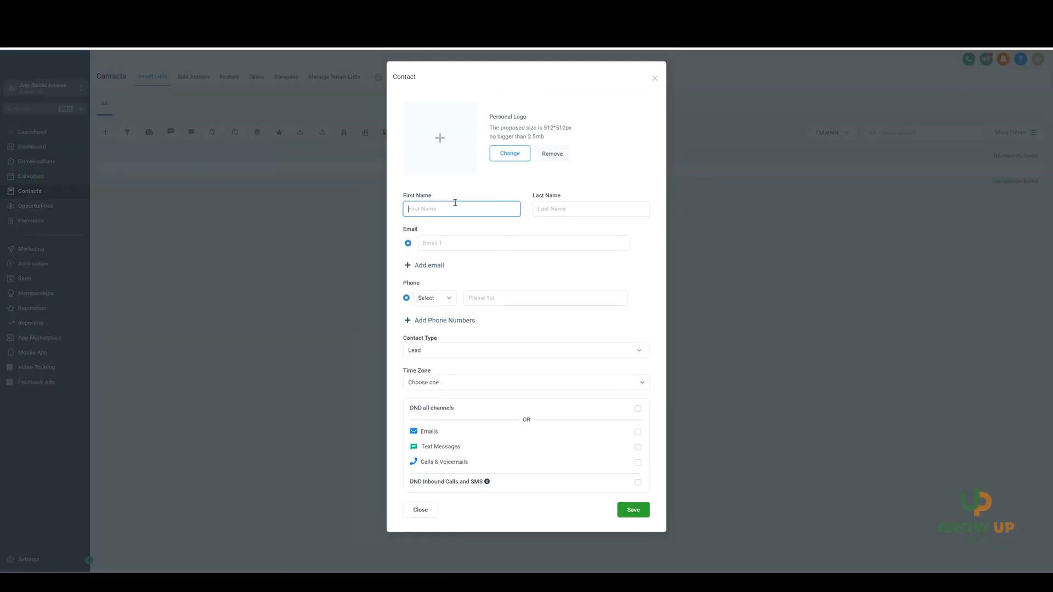
pyautogui.write('John')
pyautogui.click(557, 206)
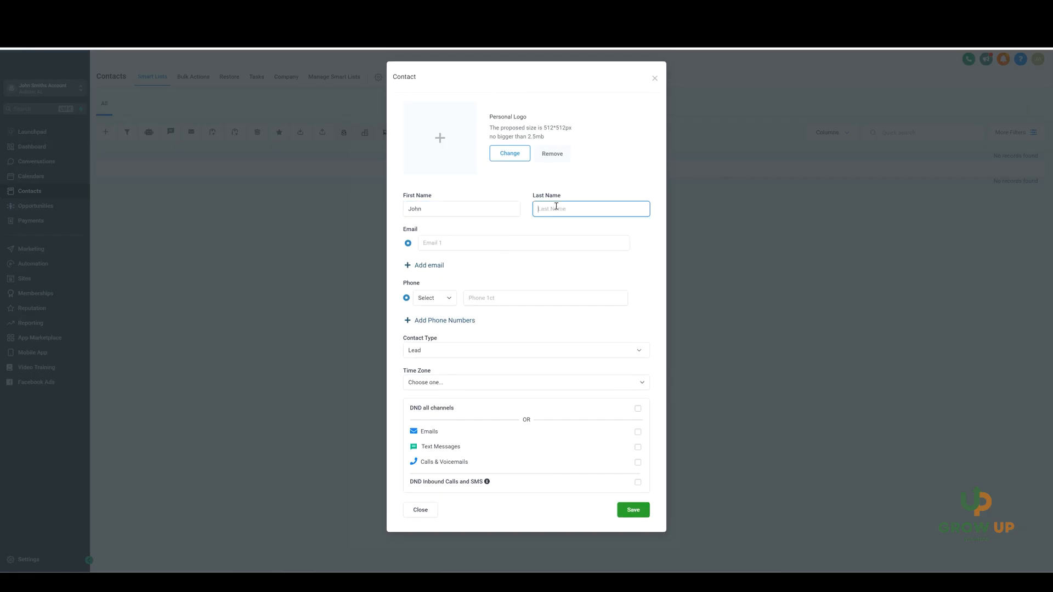
pyautogui.write('s')
# Step: Enter the contact's e-mail address and save the new contact
pyautogui.click(481, 242)
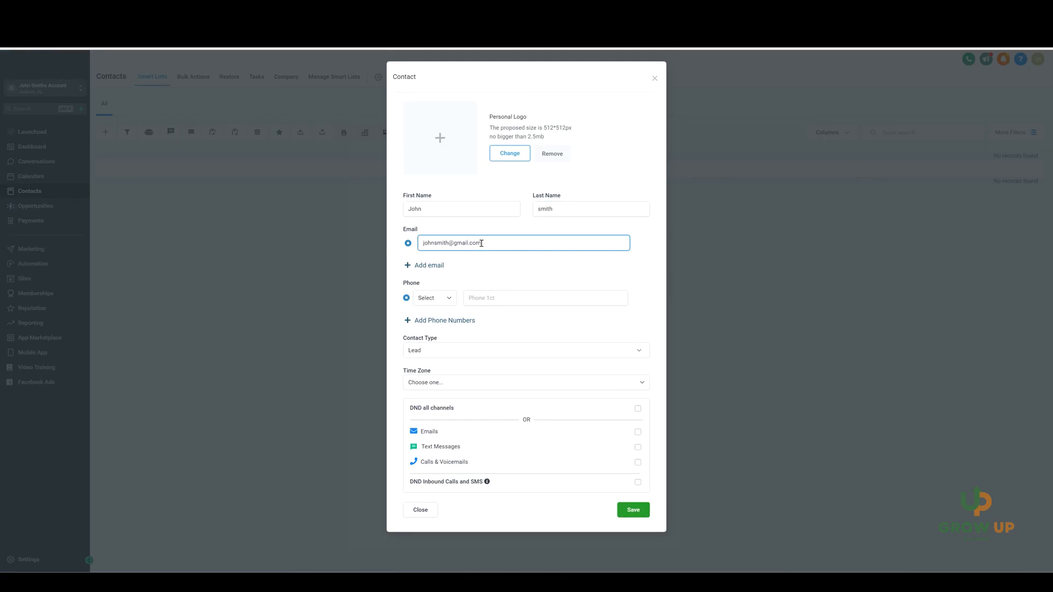
pyautogui.click(625, 509)
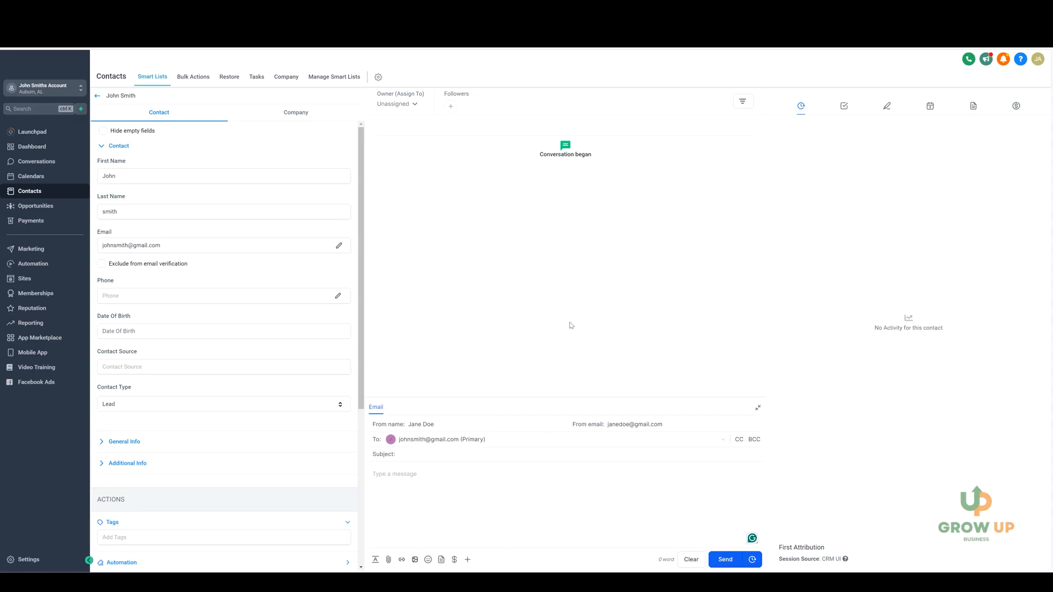
# Step: Browse the Conversations and Marketing sections, then return to the Email Services settings
pyautogui.click(37, 166)
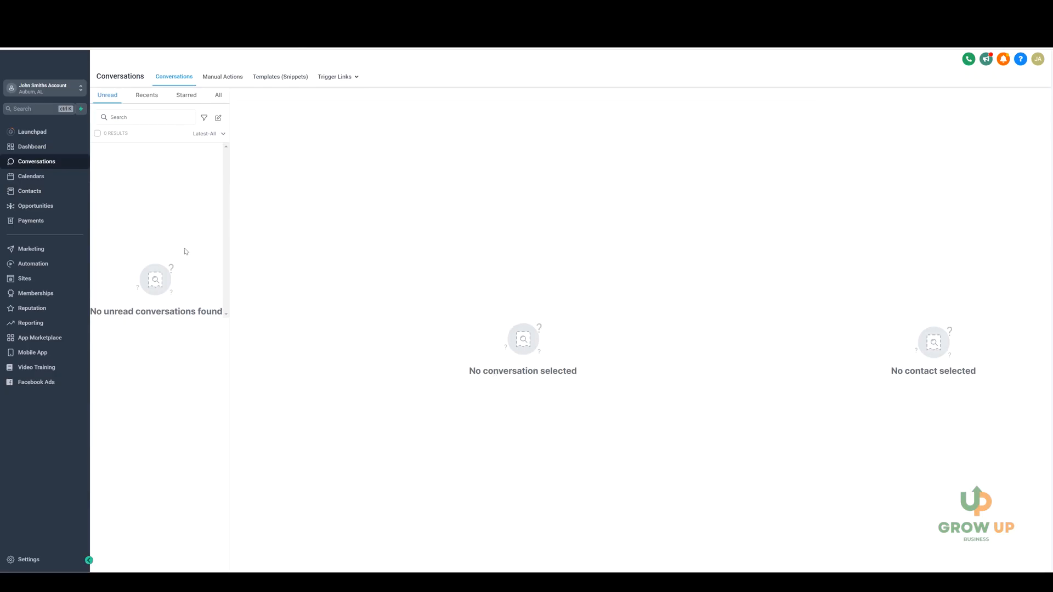
pyautogui.click(59, 247)
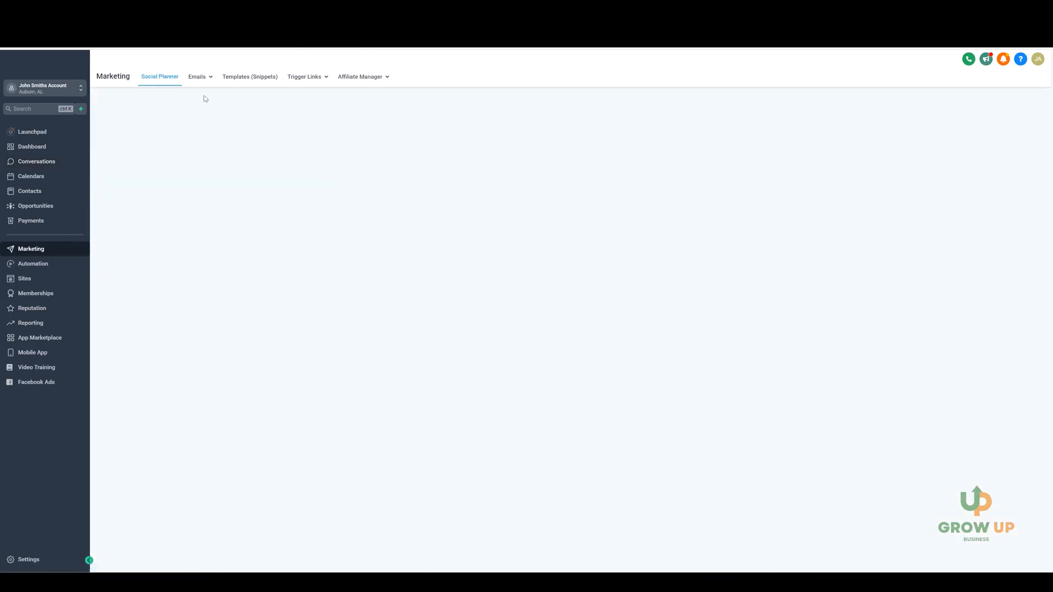
pyautogui.click(193, 95)
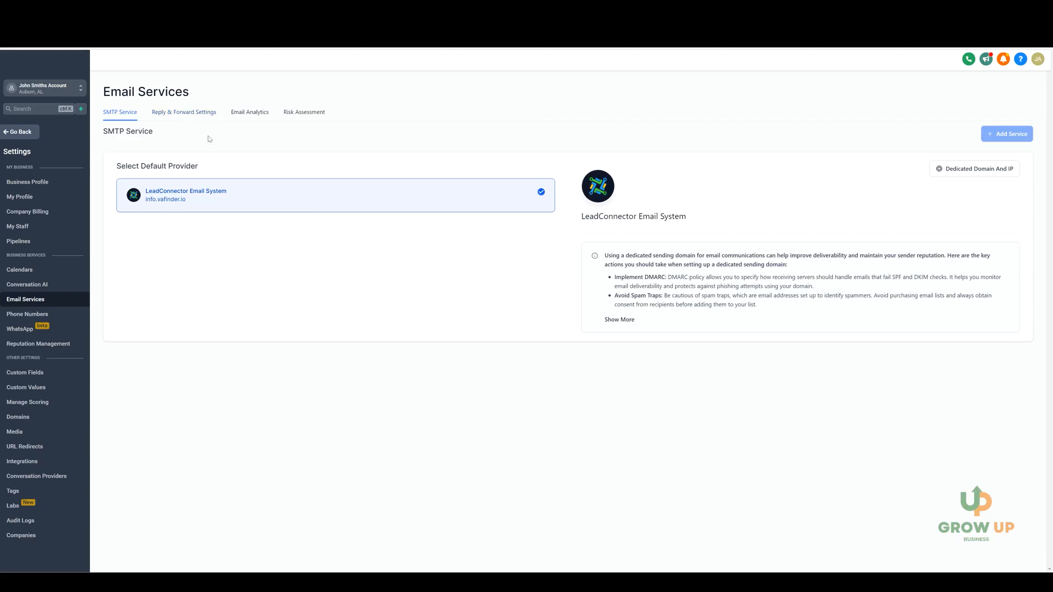
# Step: Examine the reply and forwarding settings, including the forwarding and reply address fields
pyautogui.click(186, 117)
pyautogui.click(419, 161)
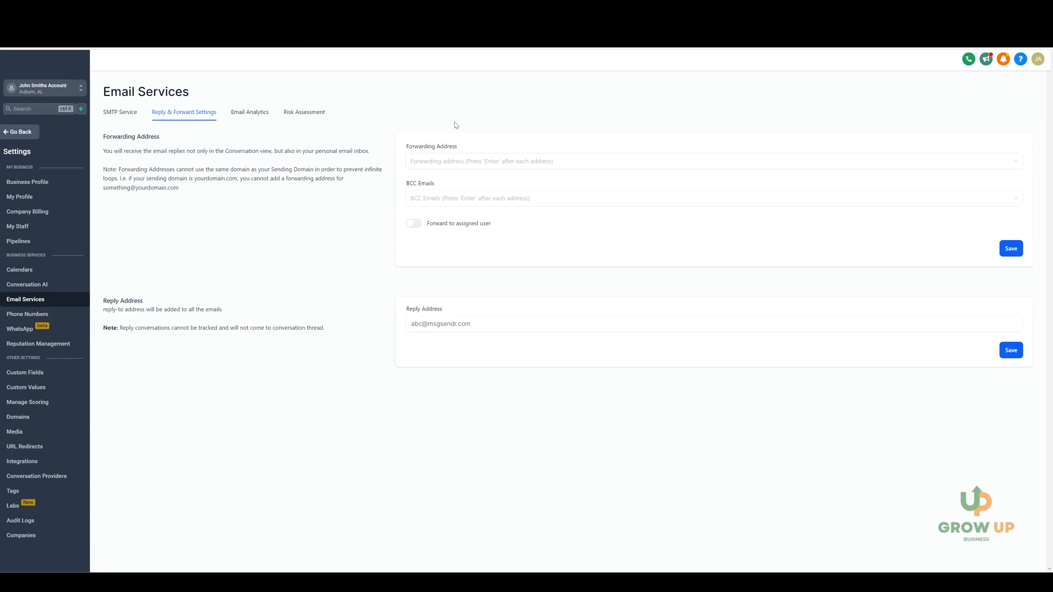
pyautogui.click(448, 163)
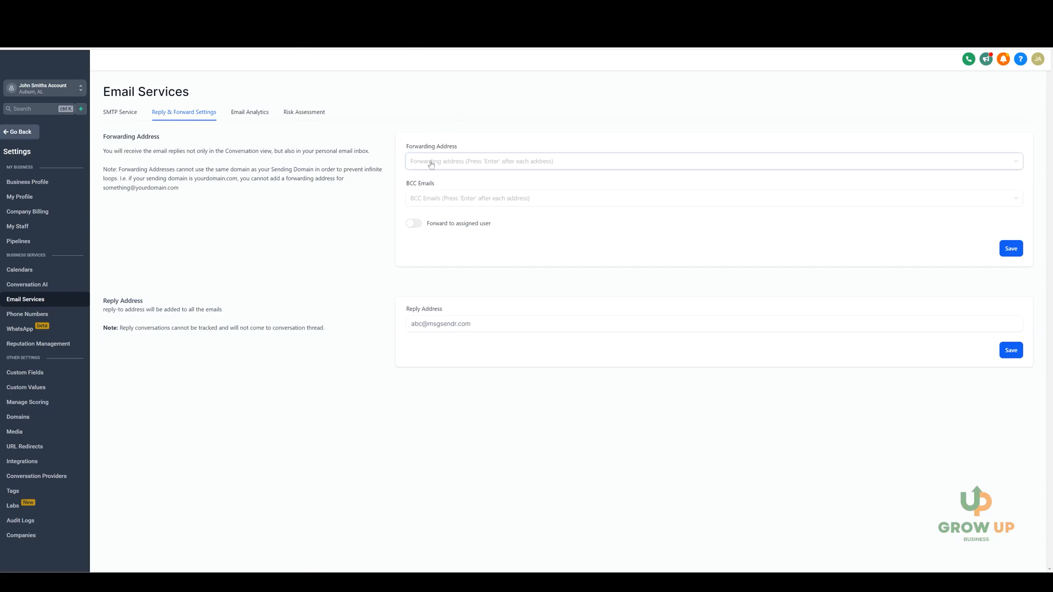
pyautogui.click(439, 324)
pyautogui.click(453, 296)
pyautogui.click(129, 115)
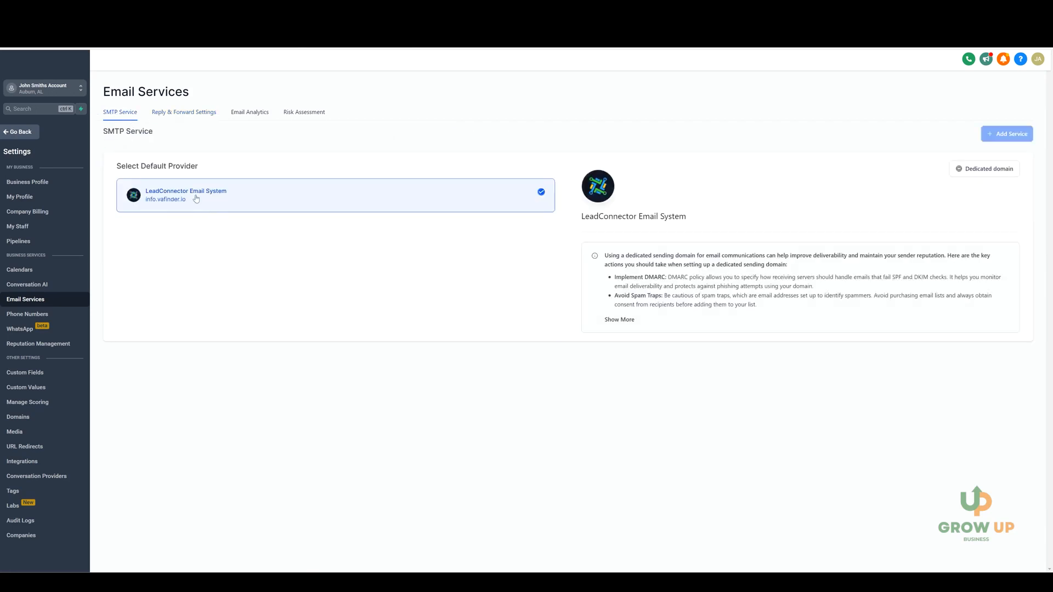
pyautogui.click(195, 111)
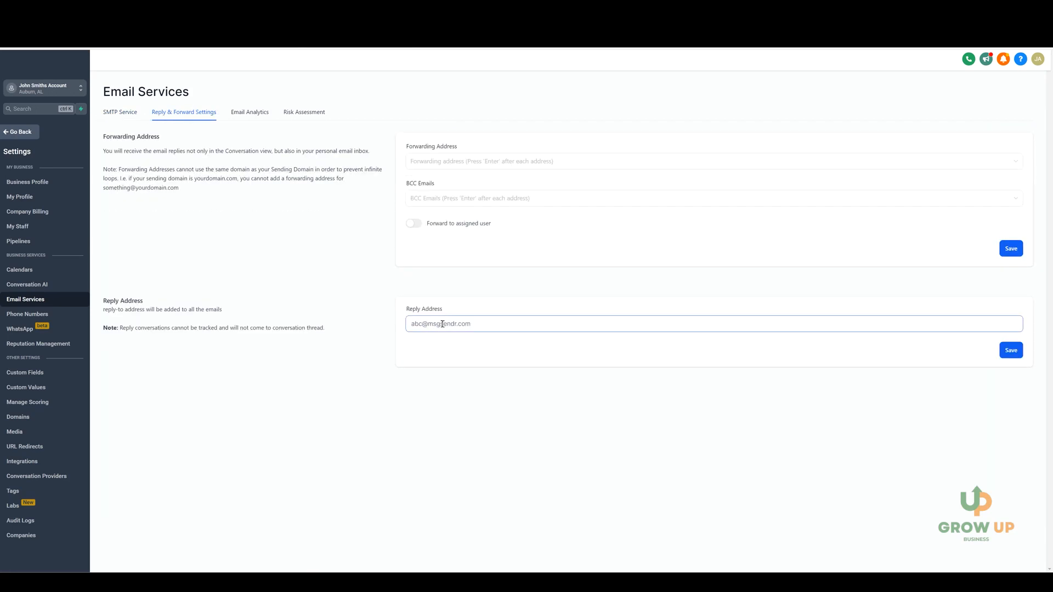